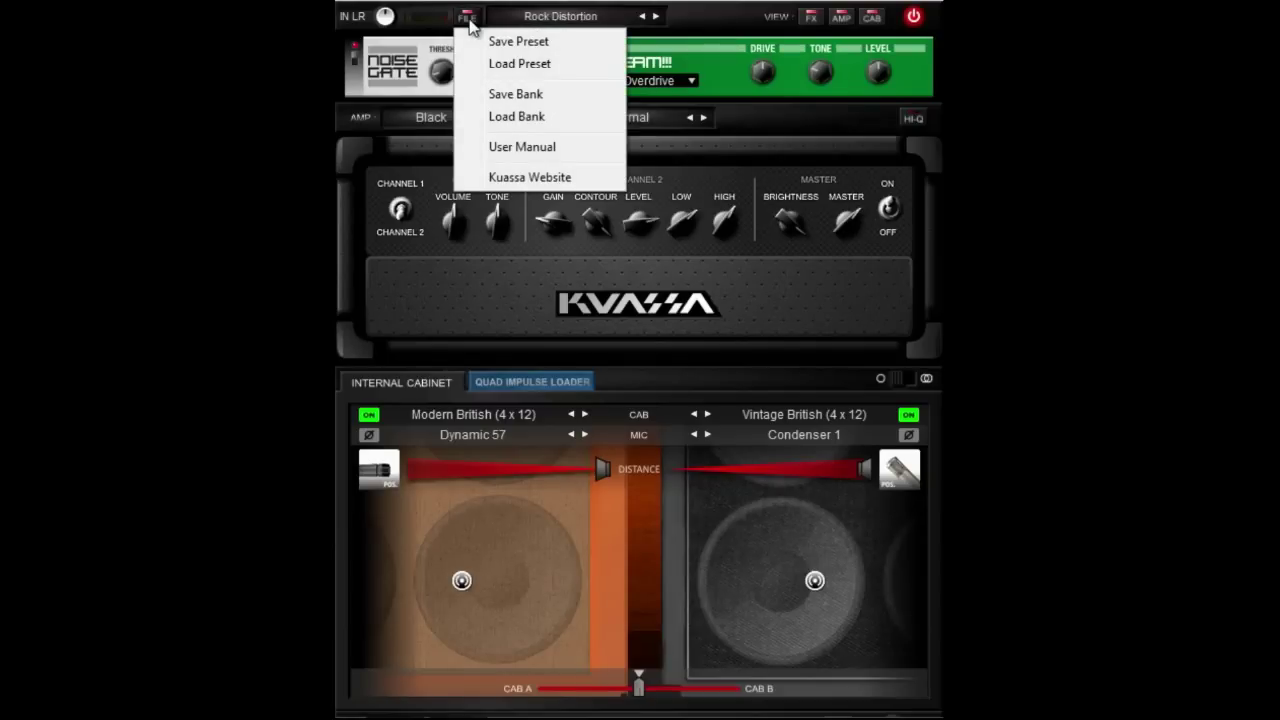
Step forward through the presets, past Rock Solo, until Big Drive loads
left_click(656, 16)
left_click(656, 16)
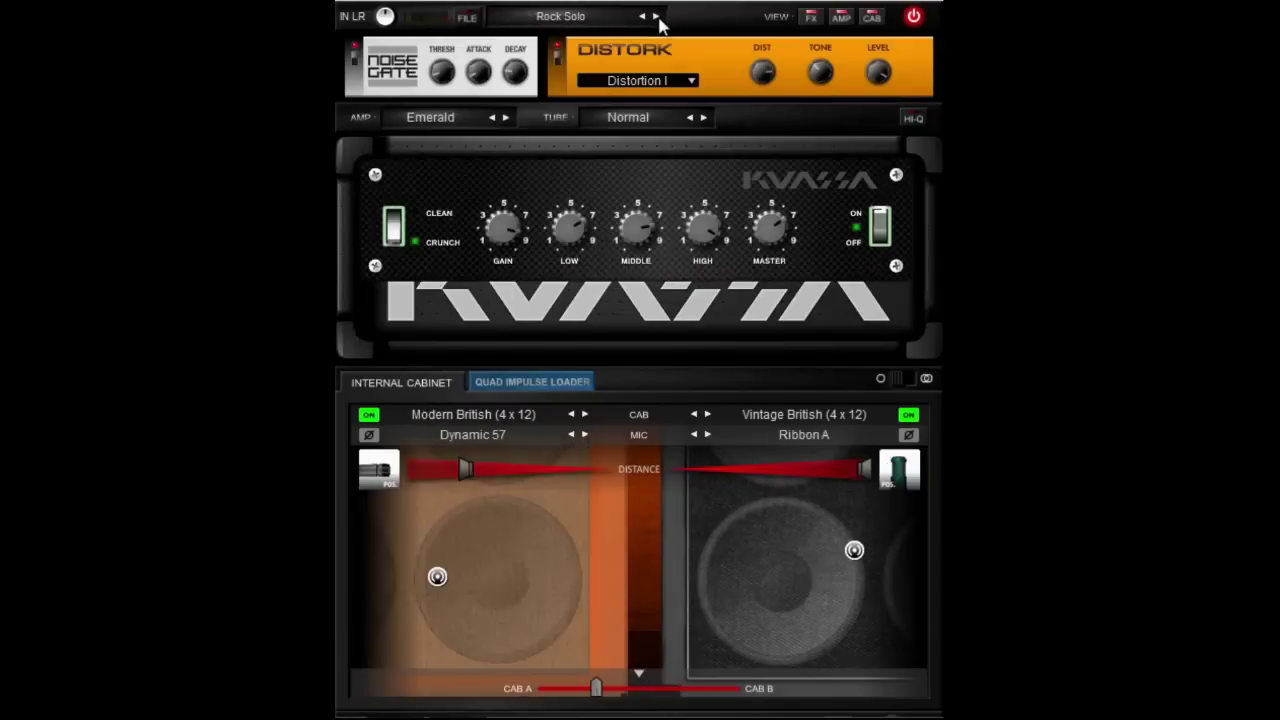
left_click(657, 16)
left_click(657, 16)
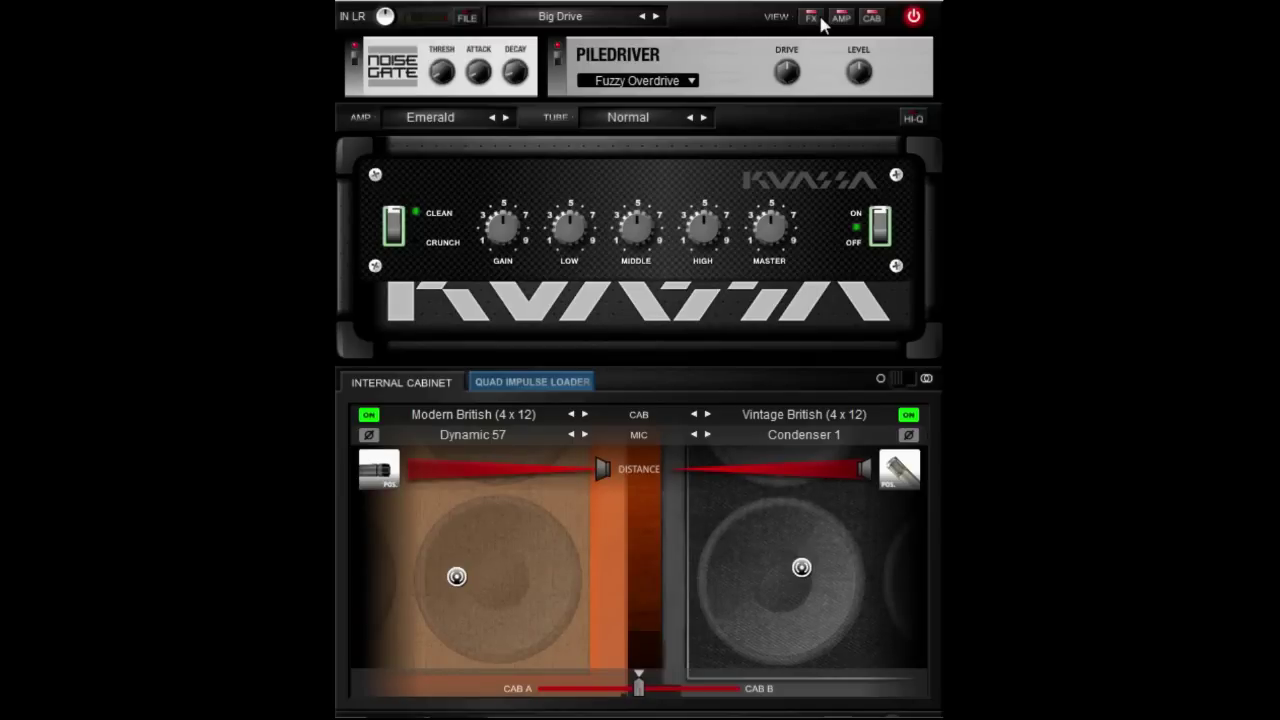
Hide and re-show the effects section, then hide and re-show the amp section
left_click(816, 17)
left_click(816, 17)
left_click(840, 18)
left_click(840, 18)
left_click(648, 83)
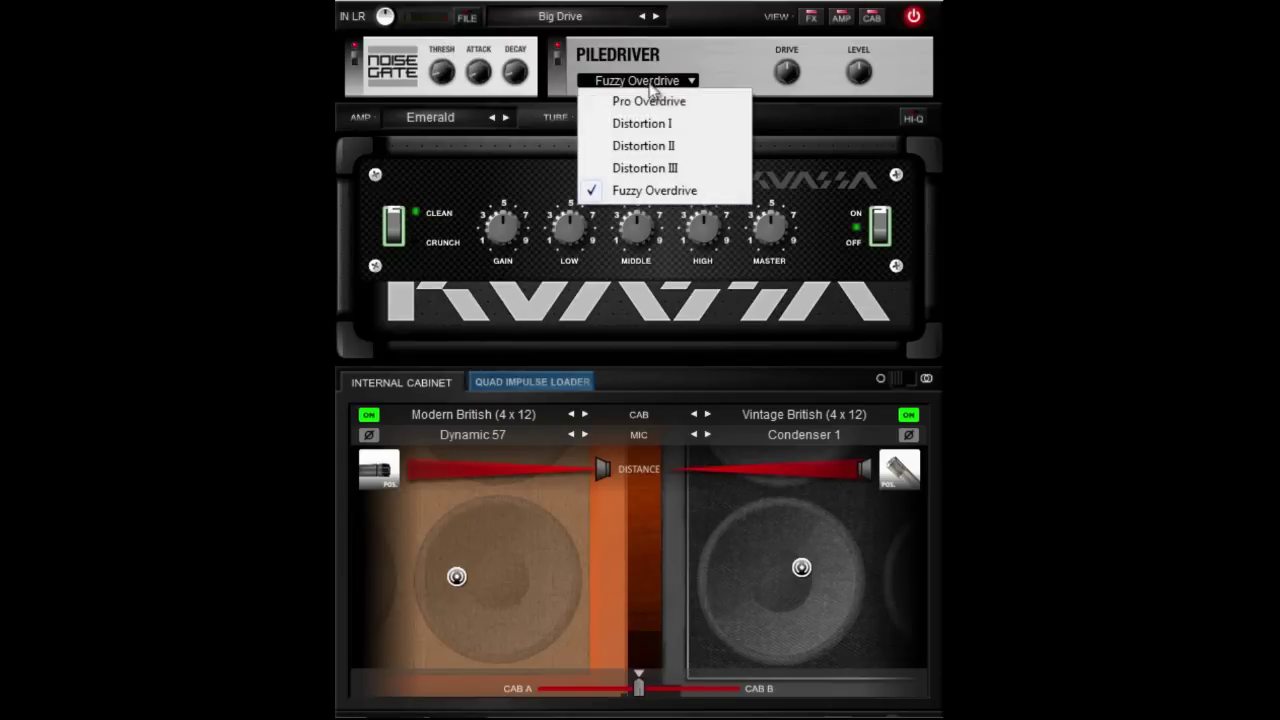
left_click(650, 101)
left_click(649, 83)
left_click(658, 123)
left_click(661, 84)
left_click(660, 145)
left_click(664, 84)
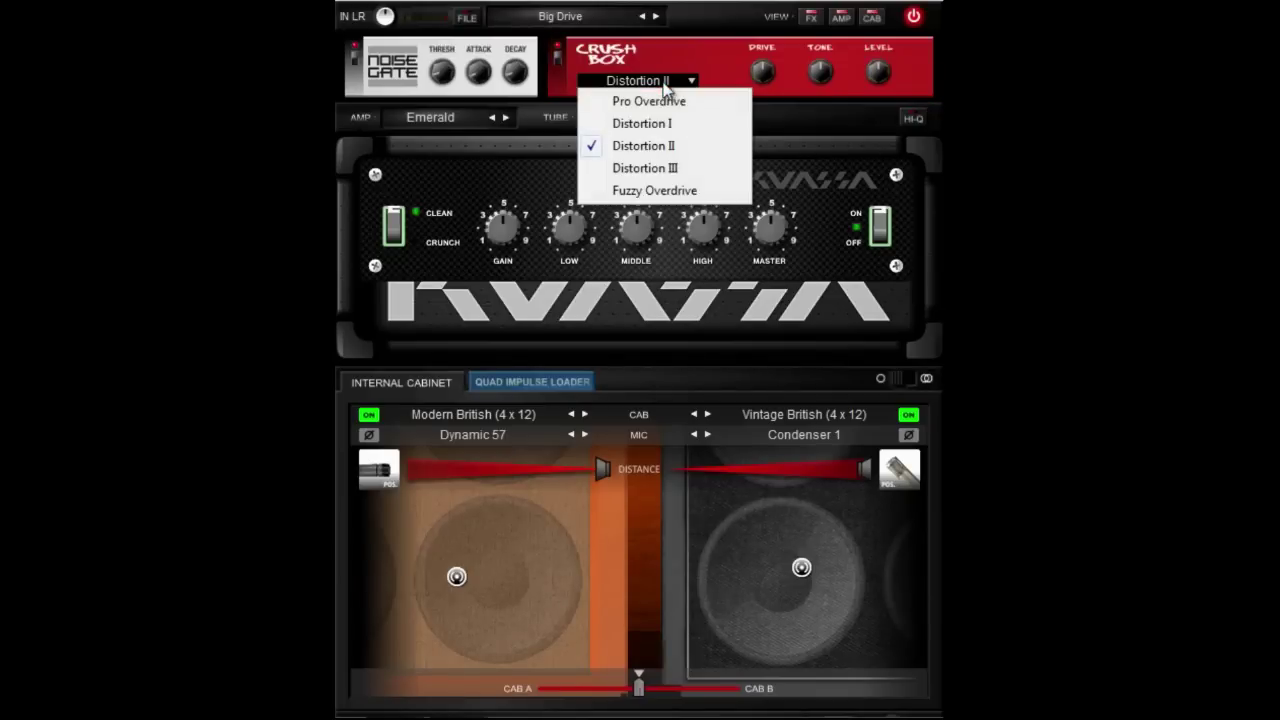
left_click(658, 190)
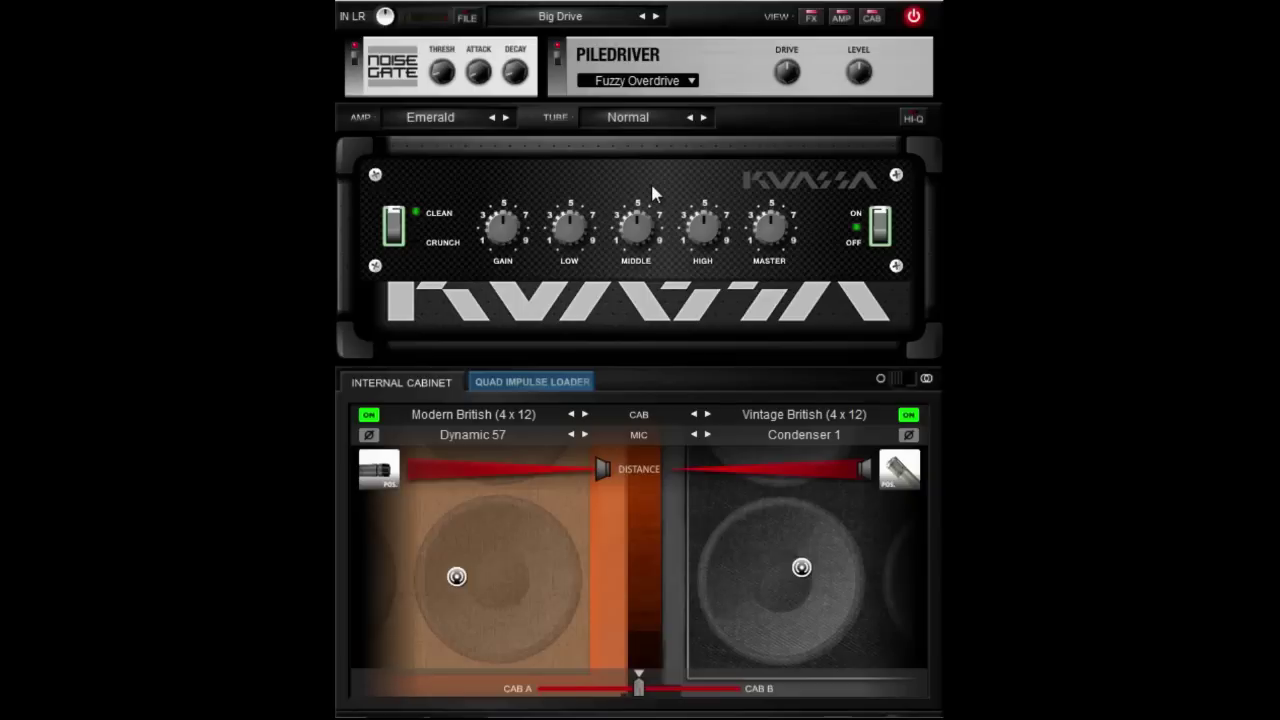
Cycle the amp through Scarlet, Black, Chrome, Beige, Amber, Sunburst and Emerald, ending on Custom
left_click(506, 117)
left_click(506, 117)
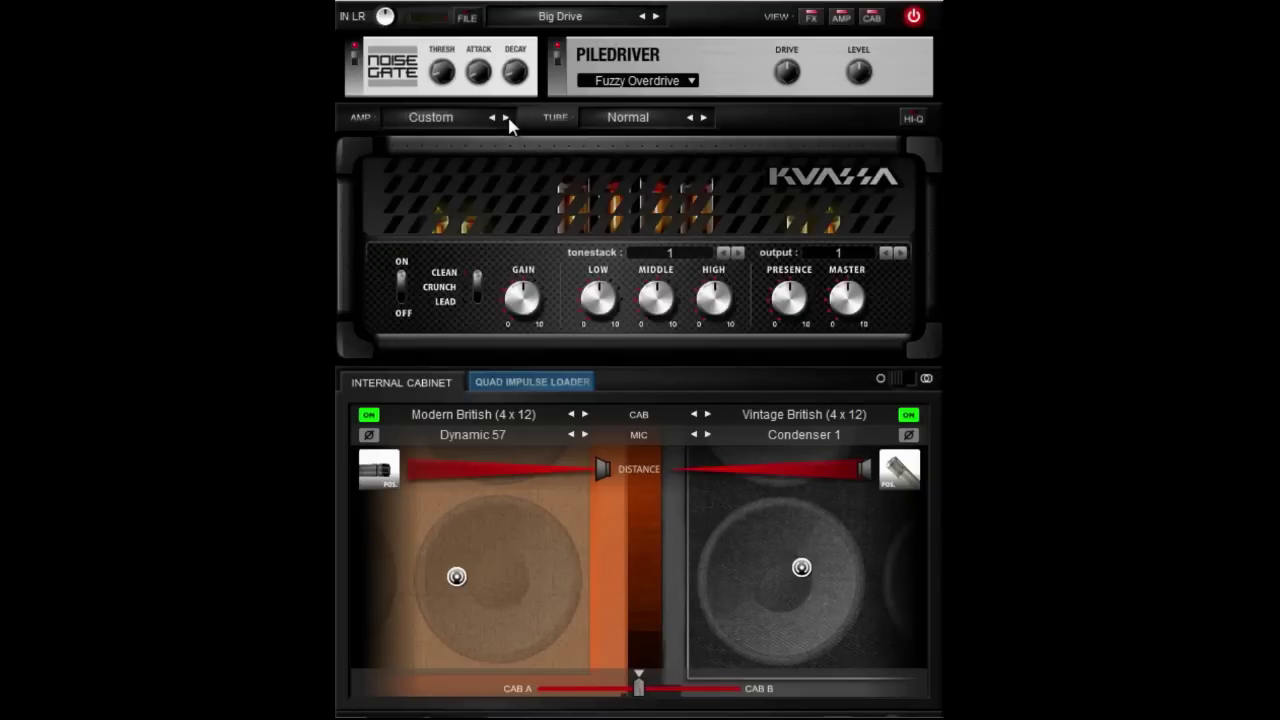
left_click(506, 117)
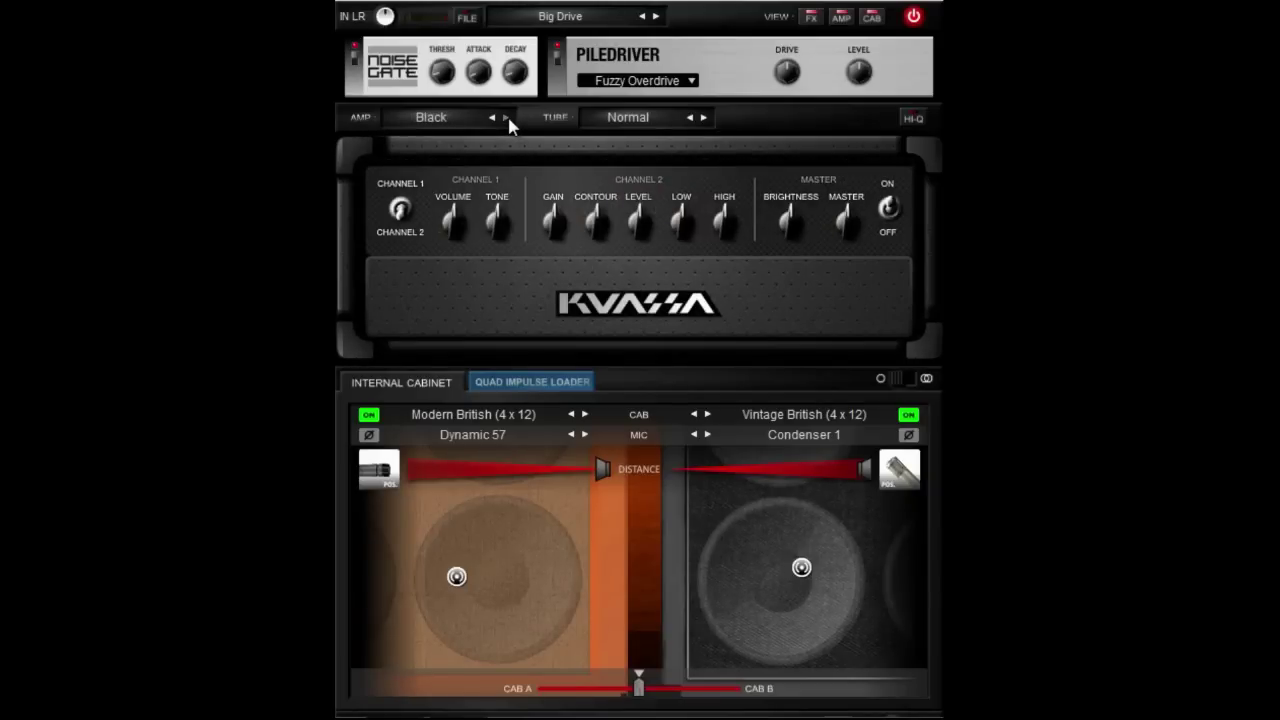
left_click(506, 117)
left_click(506, 117)
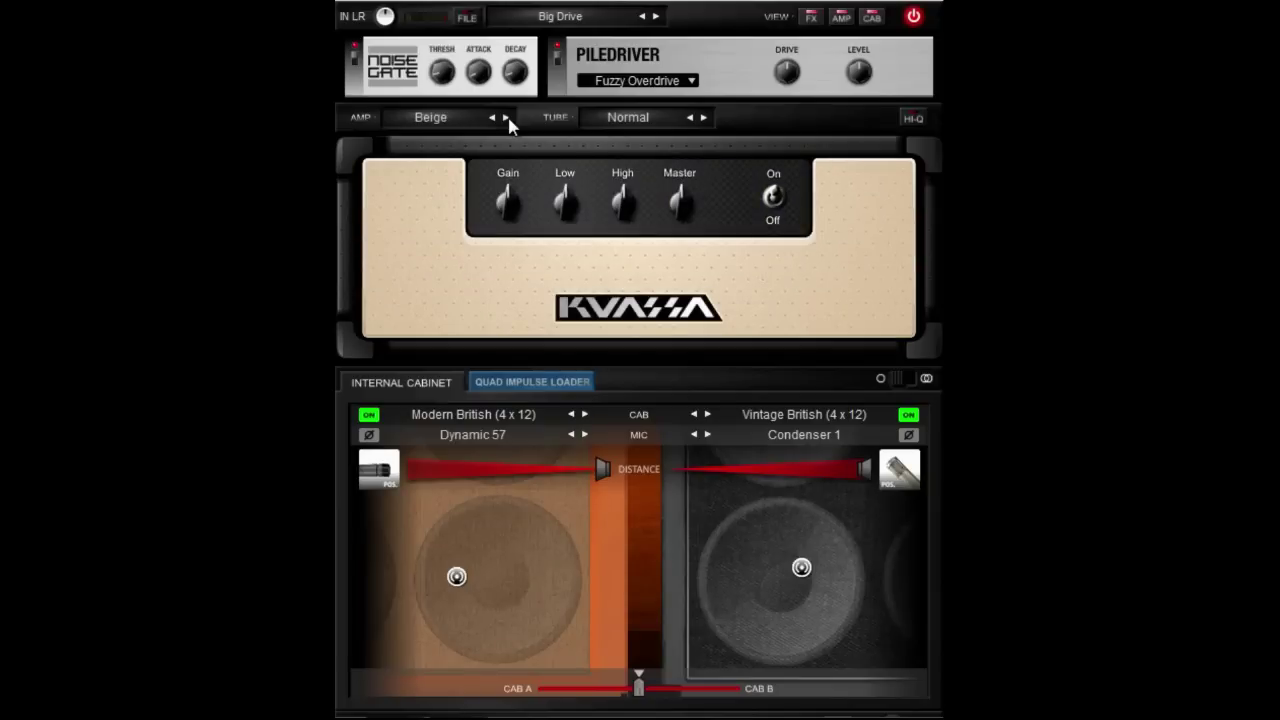
left_click(506, 117)
left_click(506, 117)
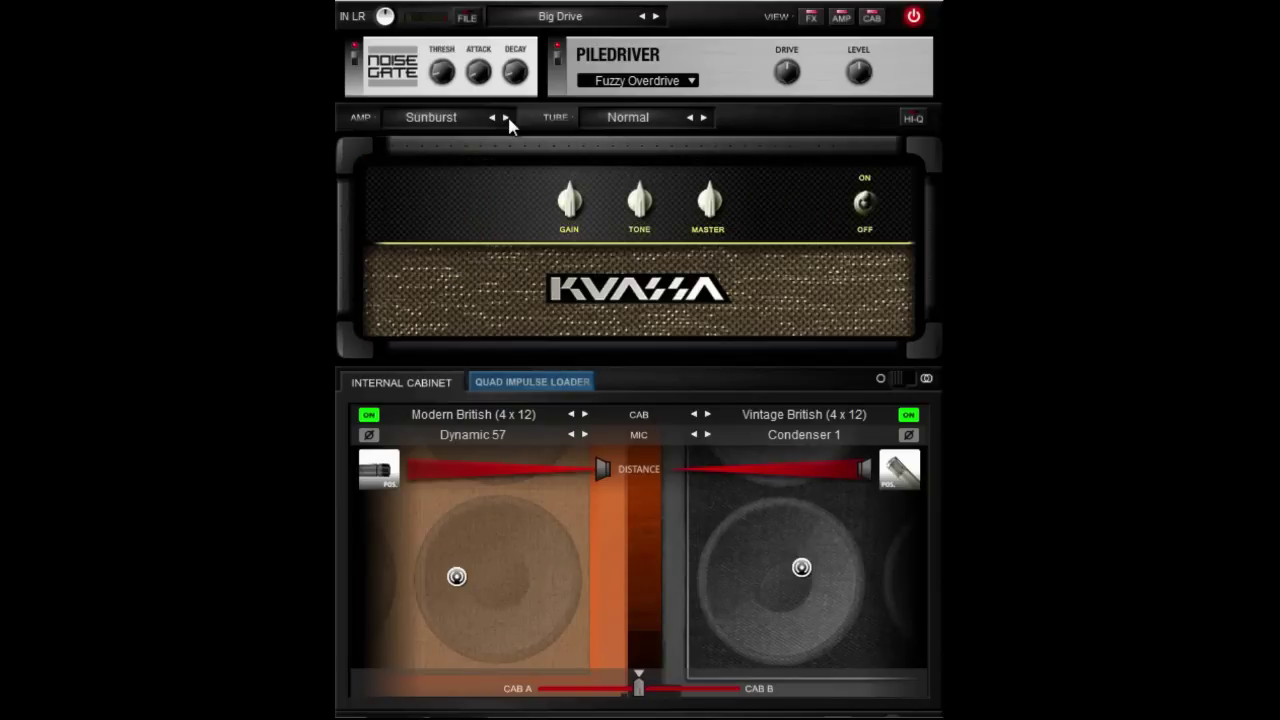
left_click(506, 117)
left_click(506, 117)
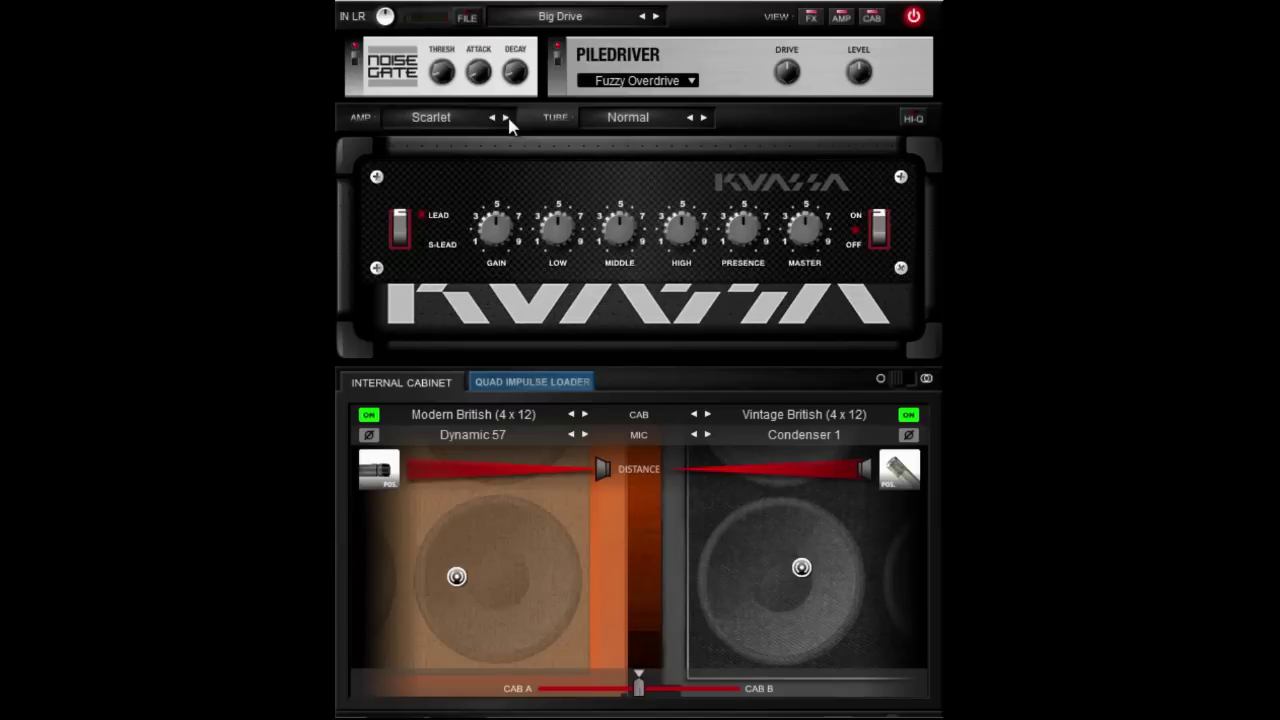
left_click(506, 117)
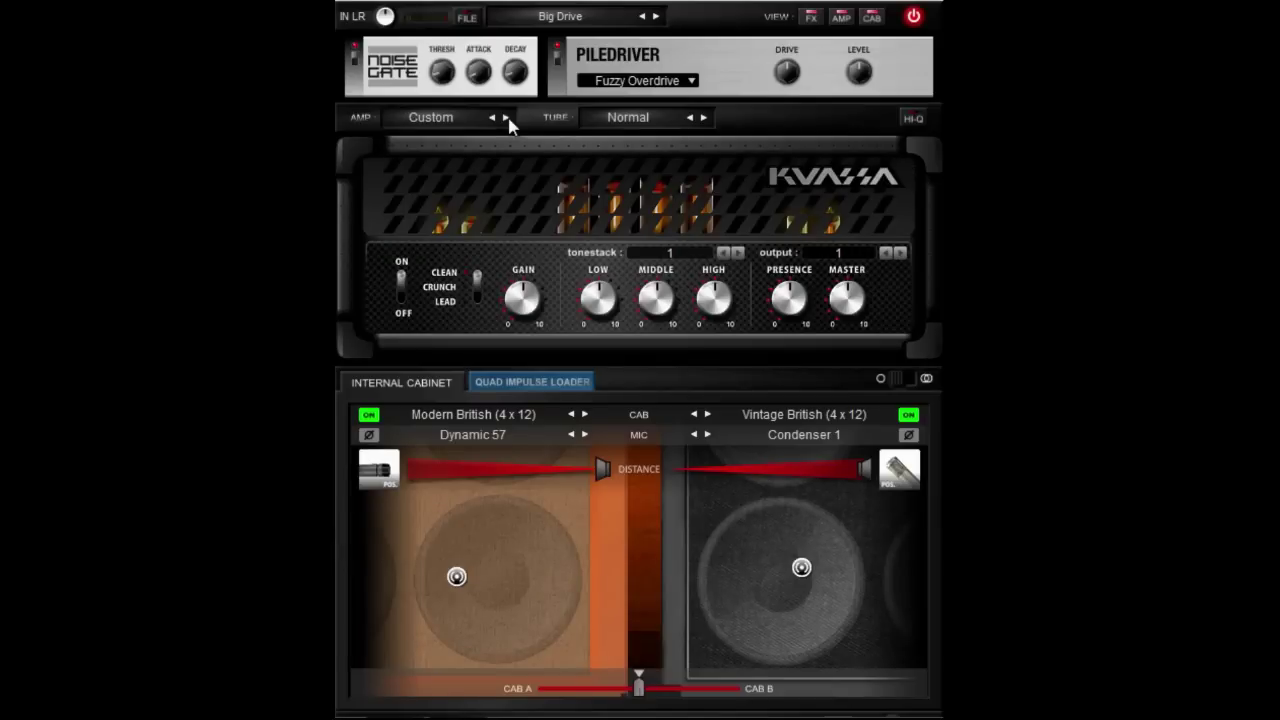
Try the Bright and Brighter tube types, then return the tube to Normal
left_click(704, 118)
left_click(704, 118)
left_click(704, 118)
left_click(738, 253)
left_click(738, 253)
left_click(738, 253)
left_click(738, 253)
left_click(738, 253)
left_click(738, 253)
left_click(738, 253)
left_click(738, 253)
left_click(738, 253)
left_click(738, 253)
left_click(738, 255)
left_click(738, 255)
left_click(738, 253)
left_click(738, 253)
left_click(738, 253)
left_click(738, 253)
left_click(738, 254)
Pick Beige from the amp model list, then switch it to Scarlet
left_click(433, 119)
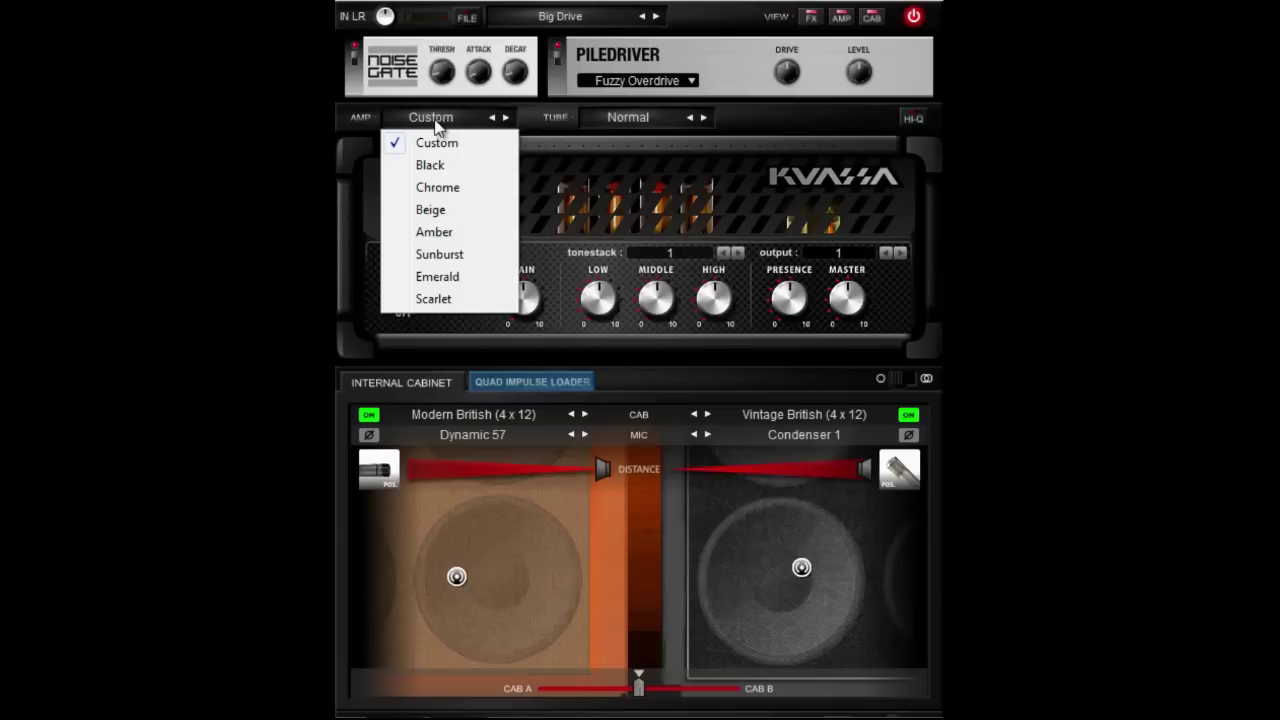
left_click(453, 212)
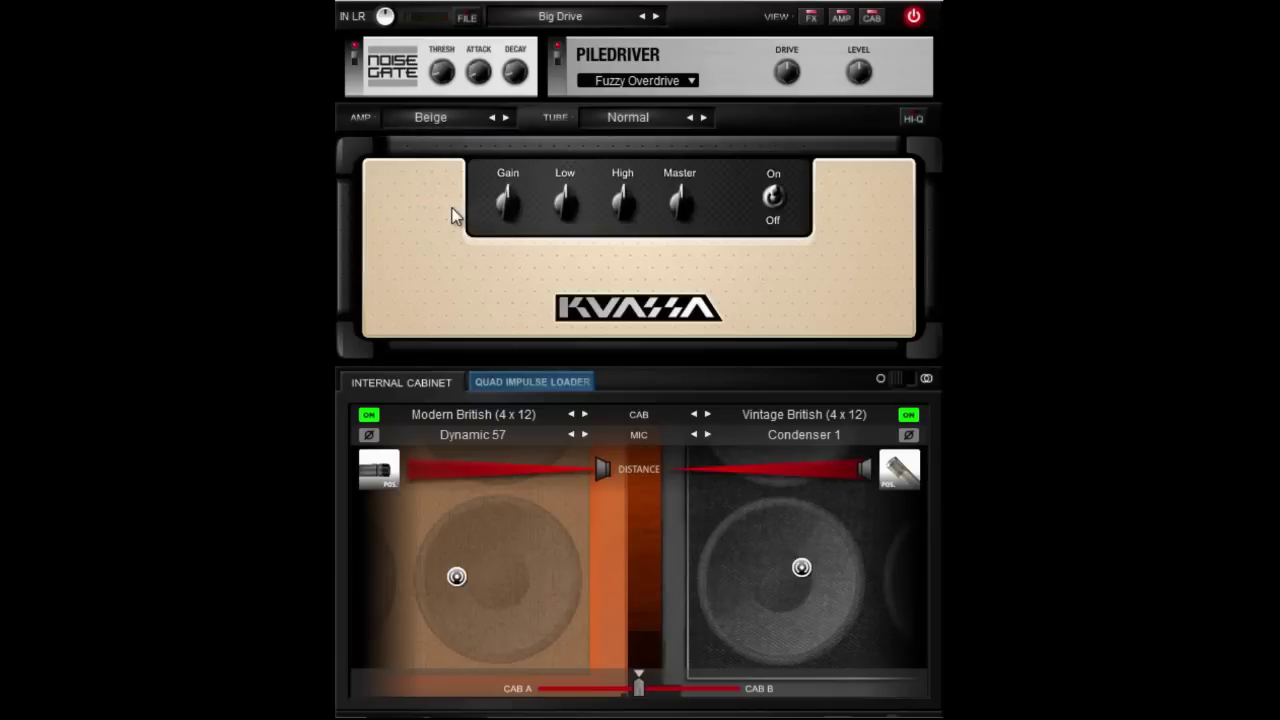
left_click(442, 121)
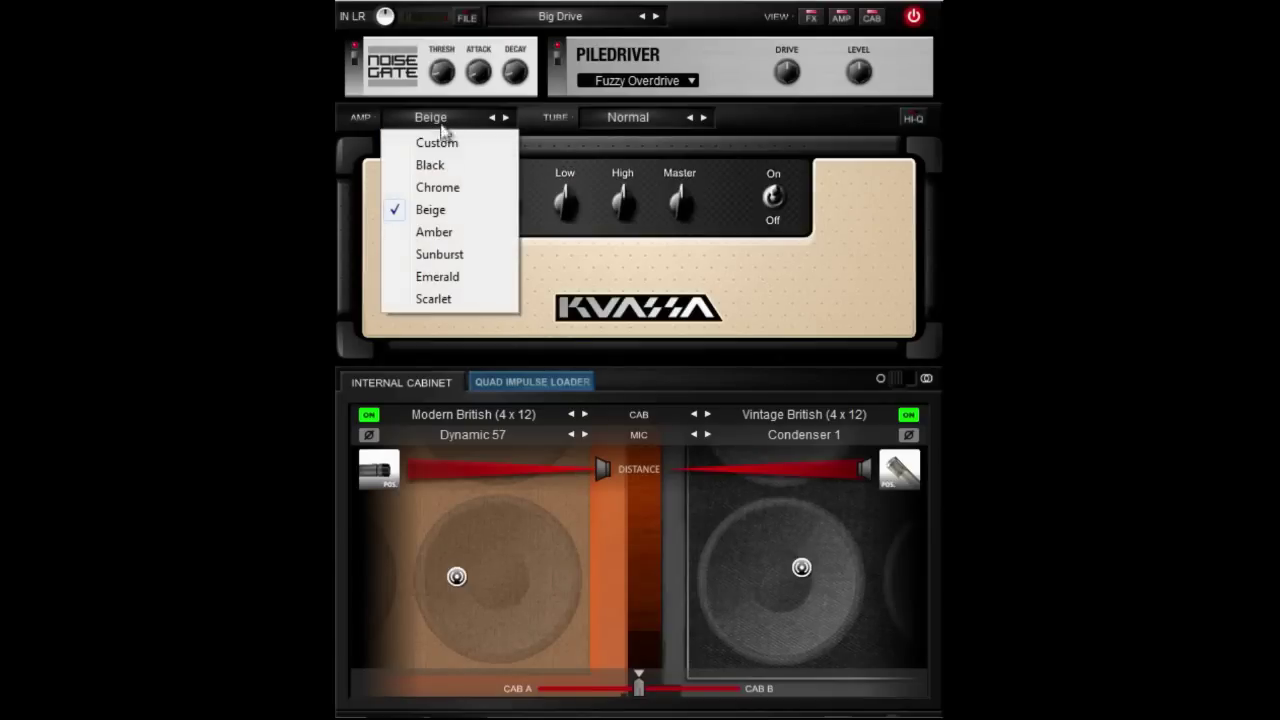
left_click(458, 302)
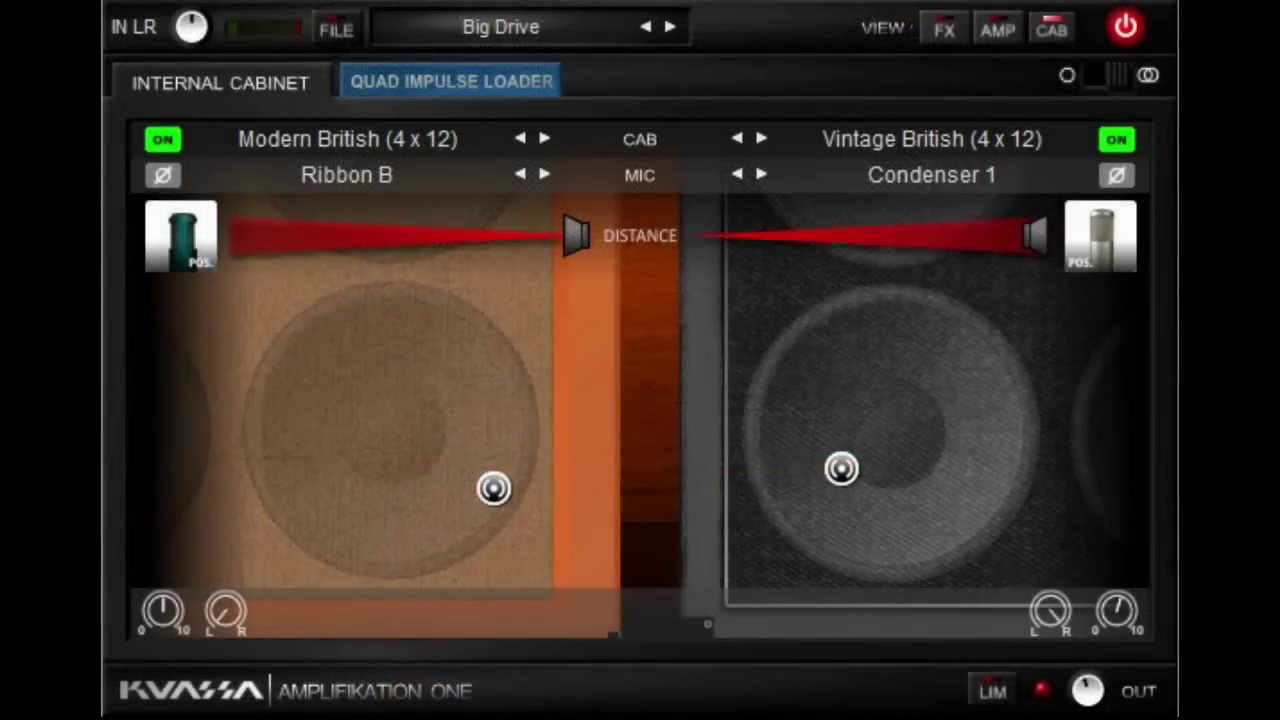
Browse the left cabinet's model list and the right cabinet's mic list without changing either
left_click(377, 146)
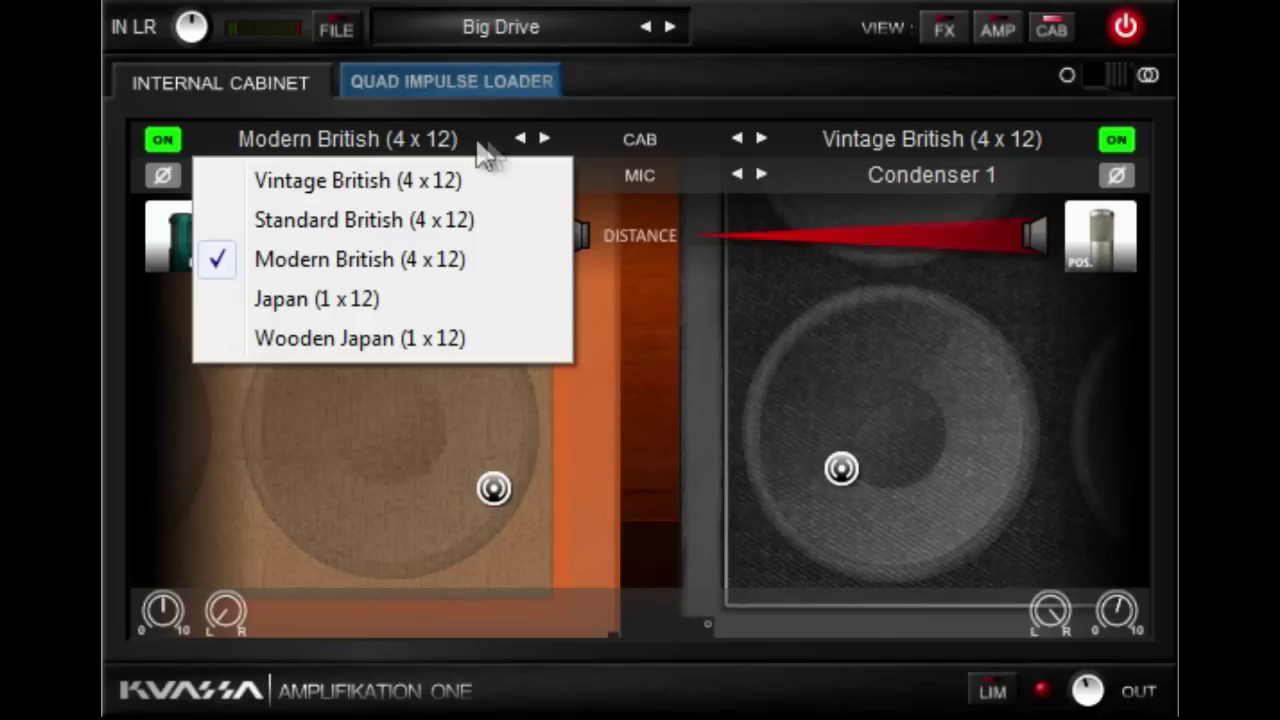
left_click(843, 172)
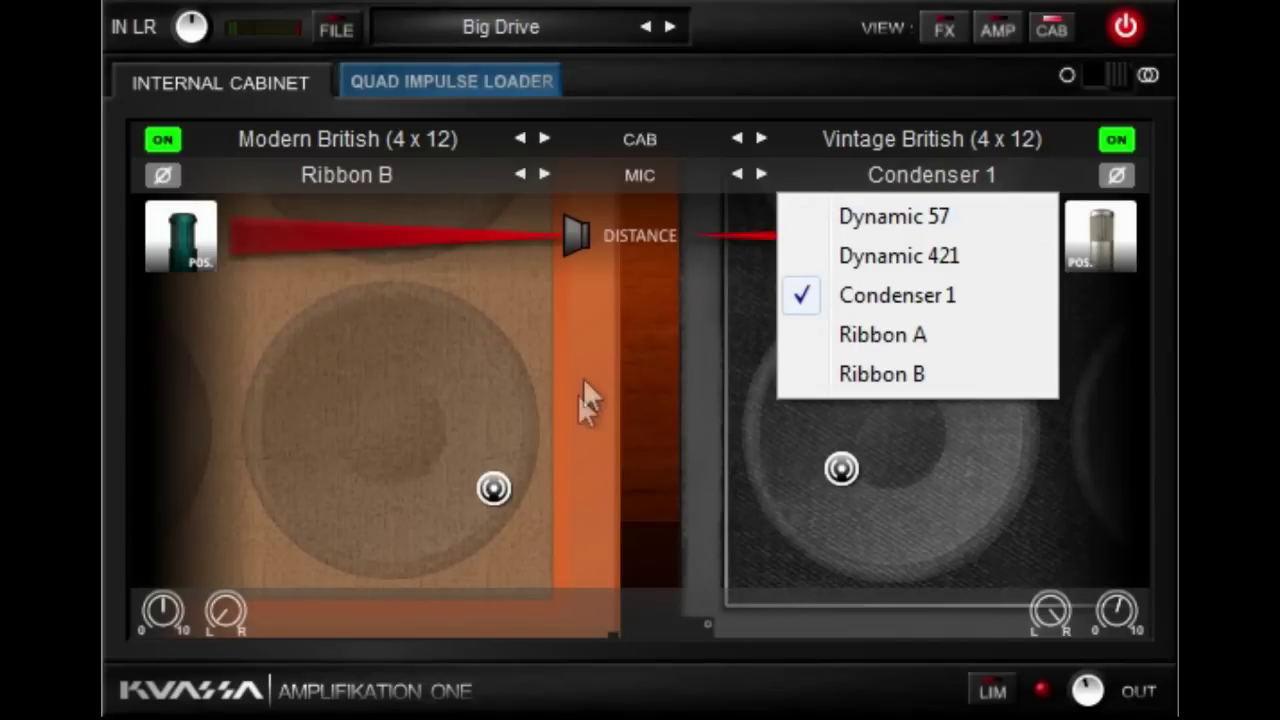
left_click(493, 490)
Move the left mic toward its speaker centre, change the right mic's distance, and angle it
left_click_drag(491, 491, 401, 441)
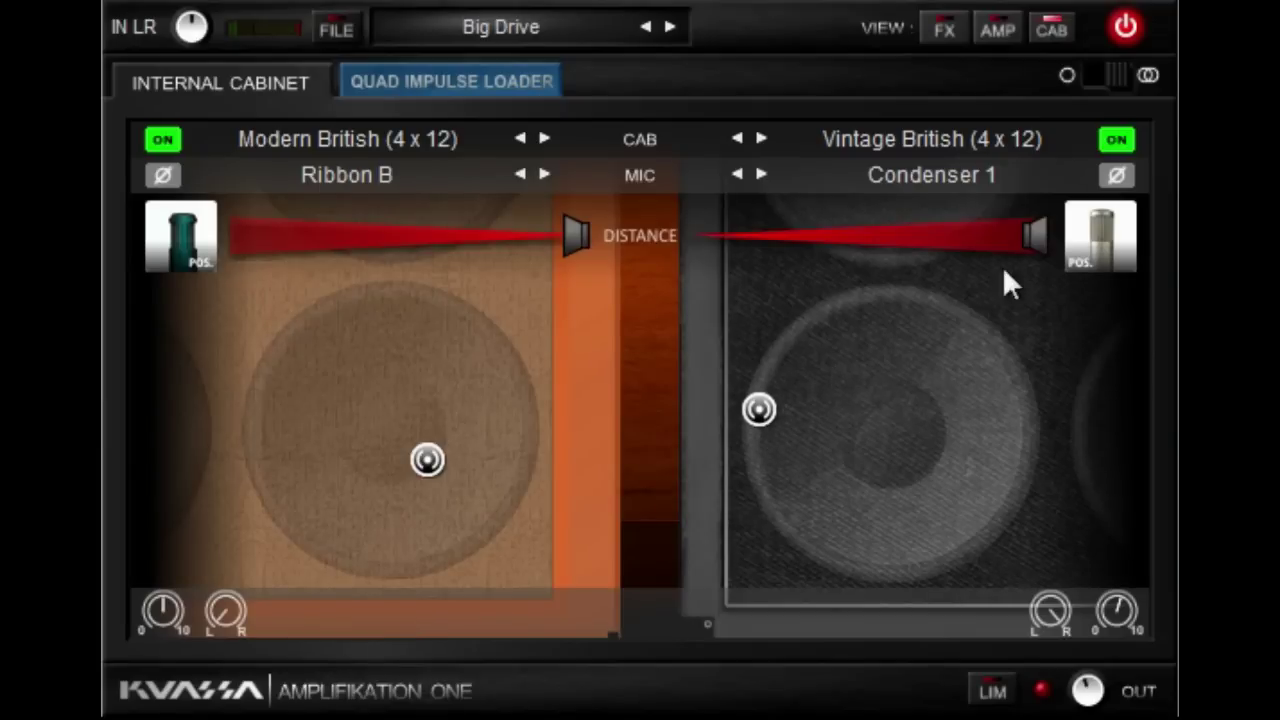
left_click_drag(994, 252, 893, 247)
left_click(1097, 248)
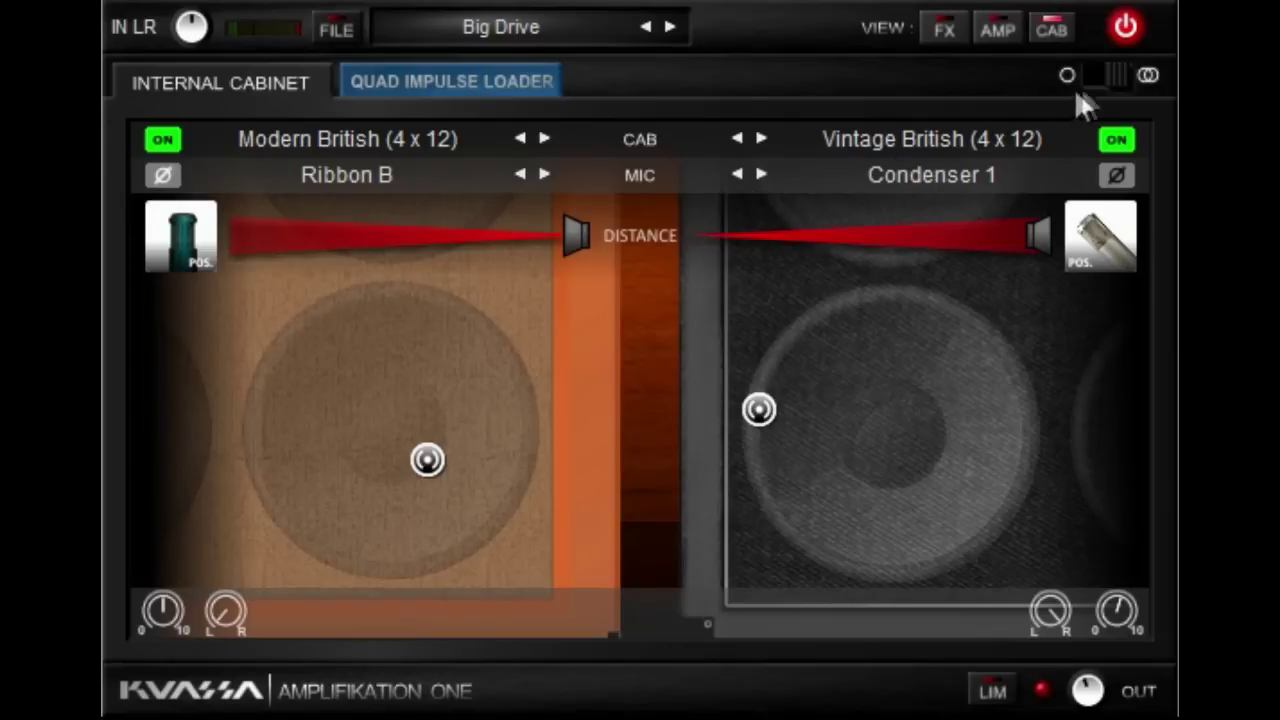
Toggle the two-cabinet blend a few times, leave it on separate levels, and open the Quad Impulse Loader
left_click(1114, 79)
left_click(1114, 79)
left_click(1114, 79)
left_click(1114, 79)
left_click(1114, 79)
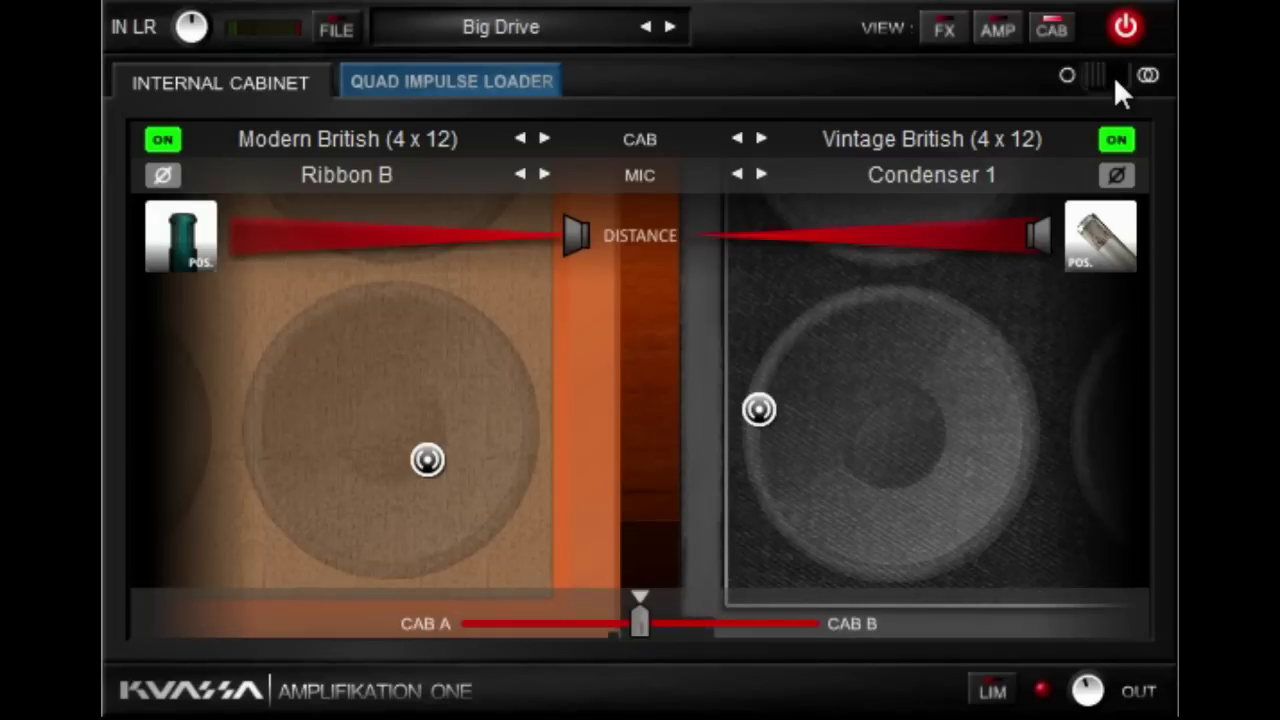
left_click(1114, 79)
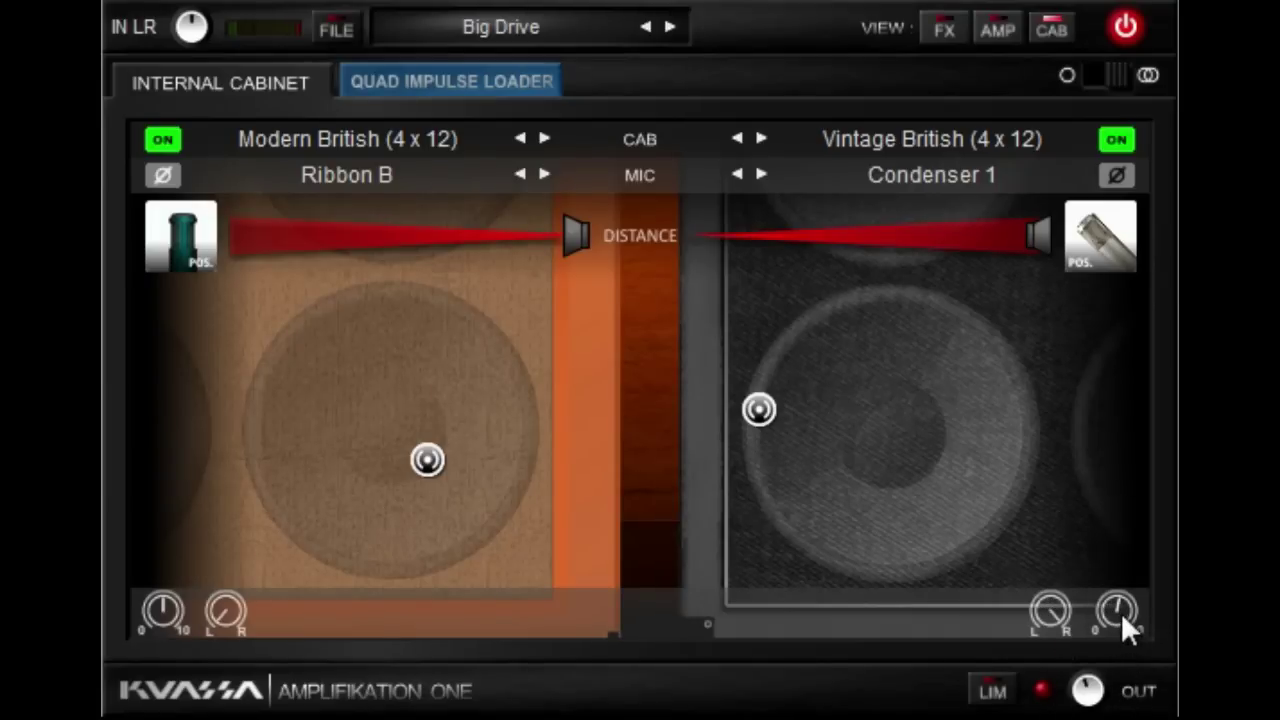
left_click(421, 81)
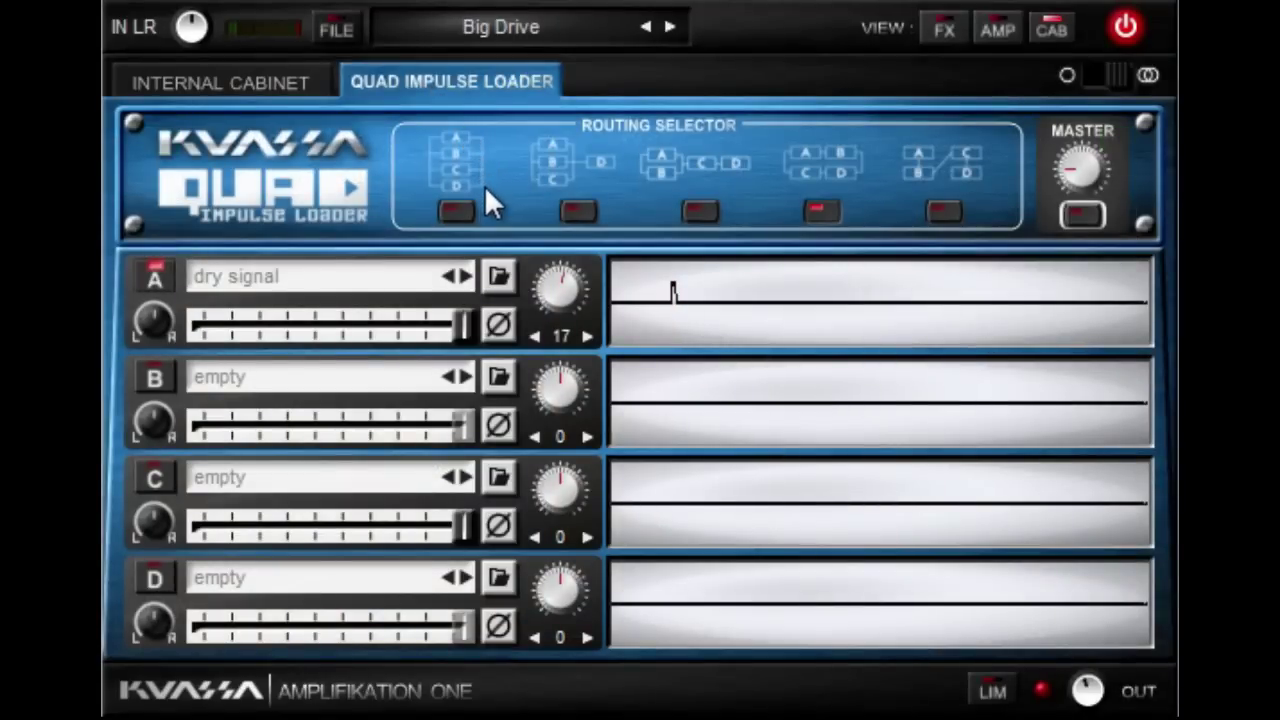
Try the series and second routing layouts, settling on the third: A and B parallel into C, then D
left_click(466, 212)
left_click(574, 210)
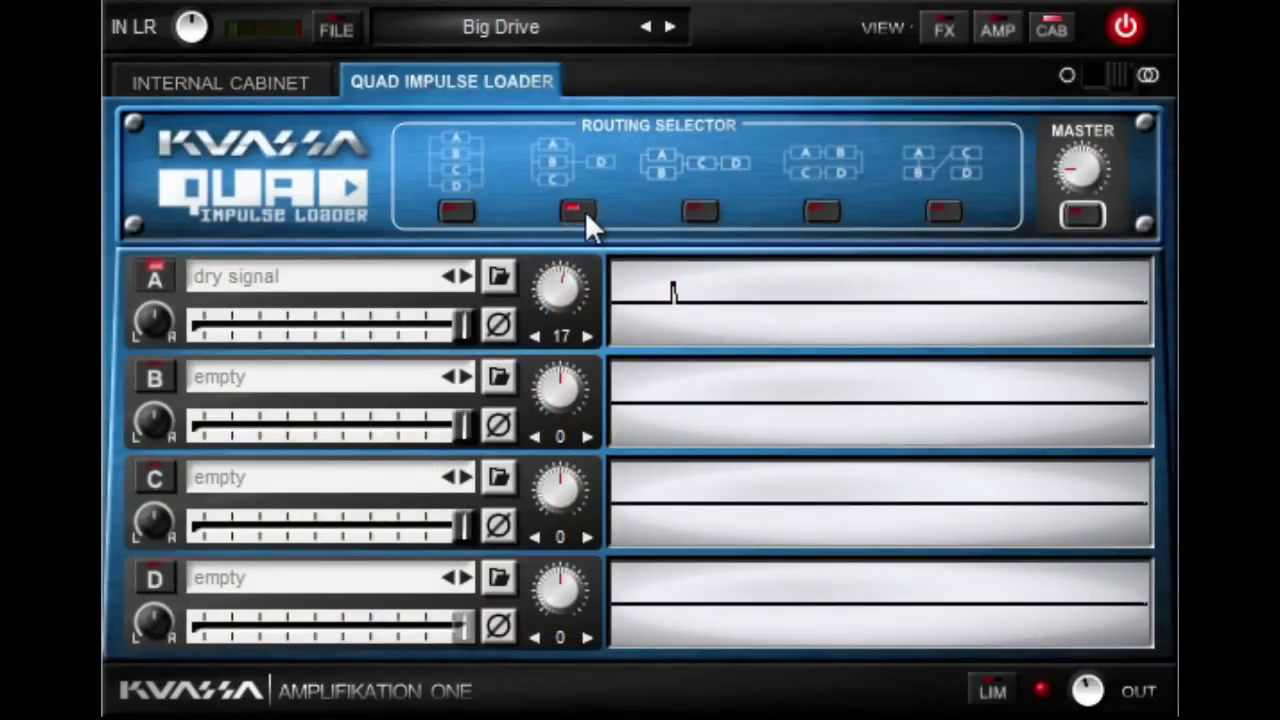
left_click(703, 214)
Shift slot A's impulse from 17 to 33, adjust its level, and toggle its phase inversion off again
left_click_drag(556, 286, 547, 252)
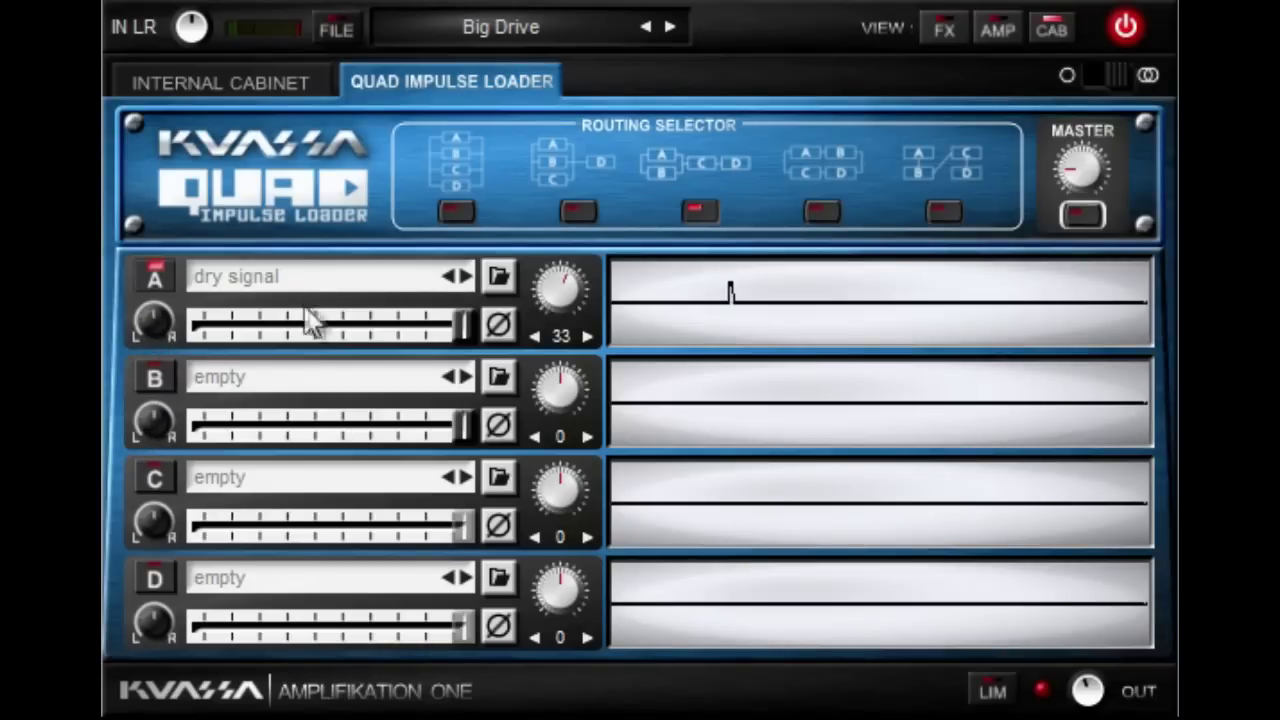
mouse_move(454, 323)
left_mouse_down()
mouse_move(300, 327)
mouse_move(428, 343)
mouse_move(447, 330)
left_mouse_up()
left_click(496, 328)
left_click(497, 328)
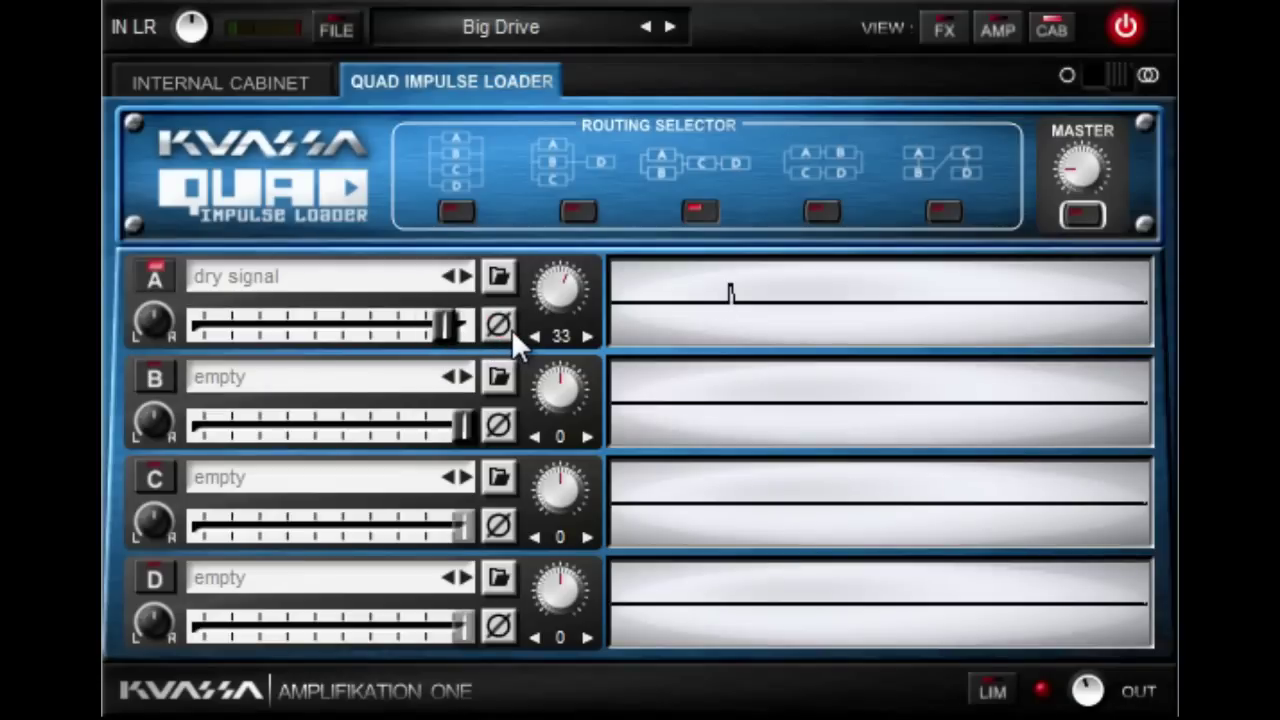
Switch on the LIM output limiter at the bottom of the plugin
left_click(993, 690)
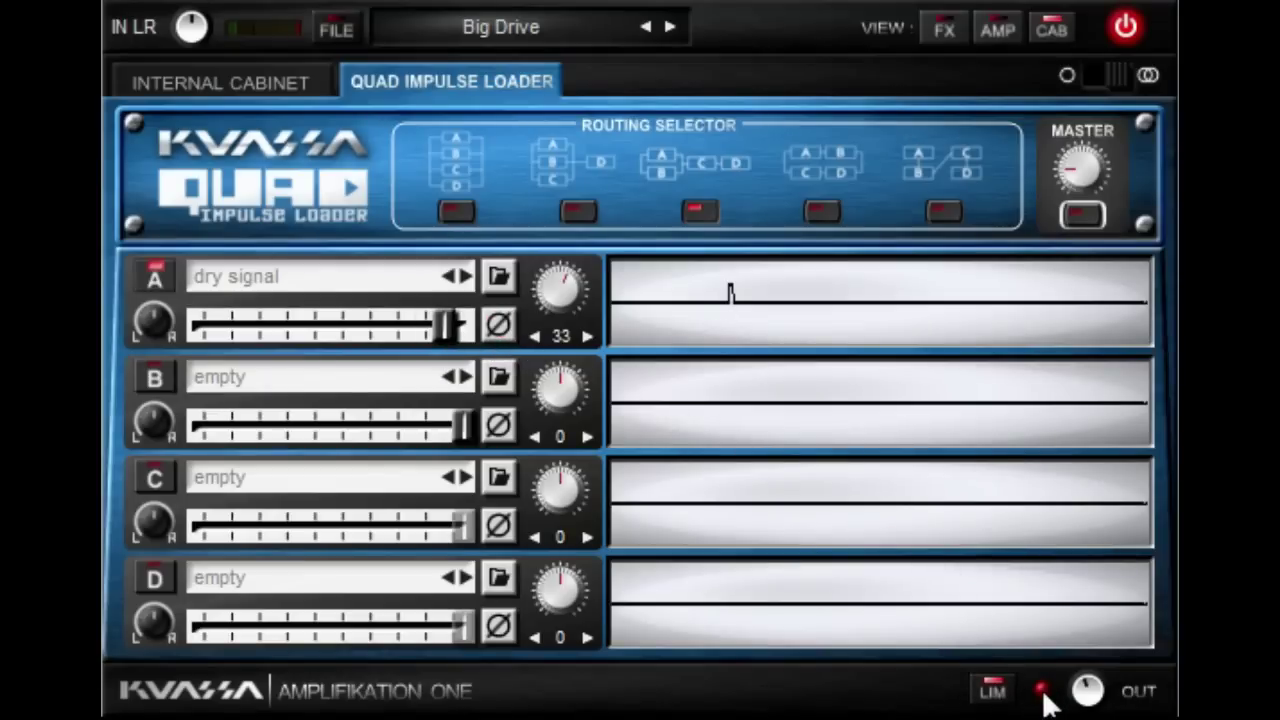